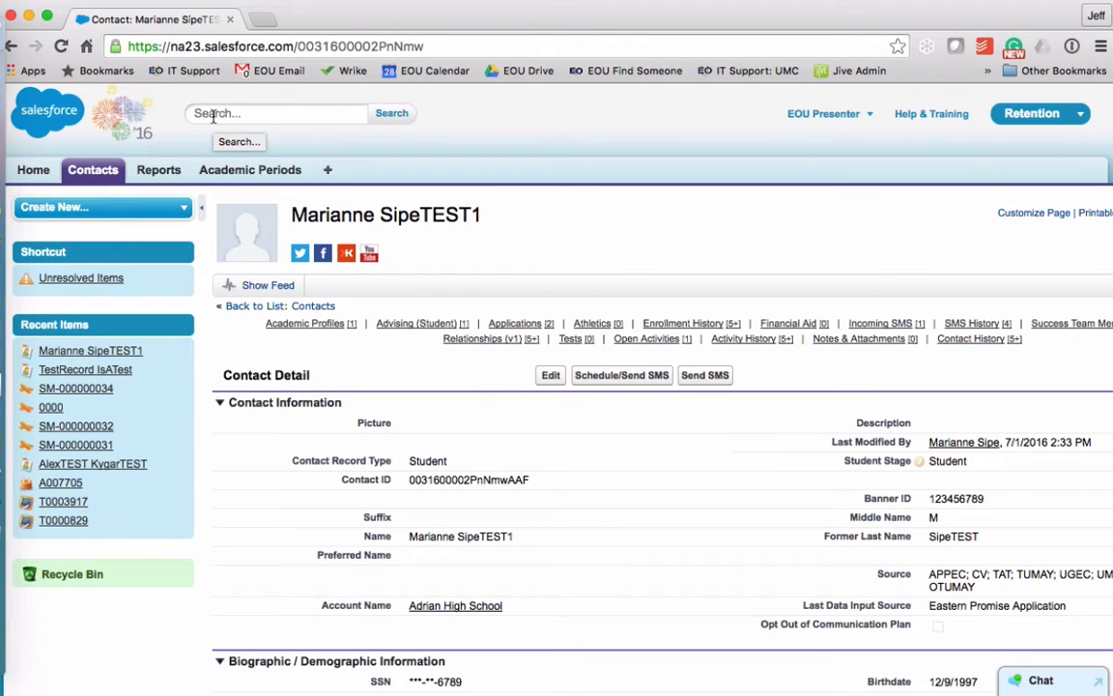
Search for the test student contact by first name and open the matching contact record
click(214, 115)
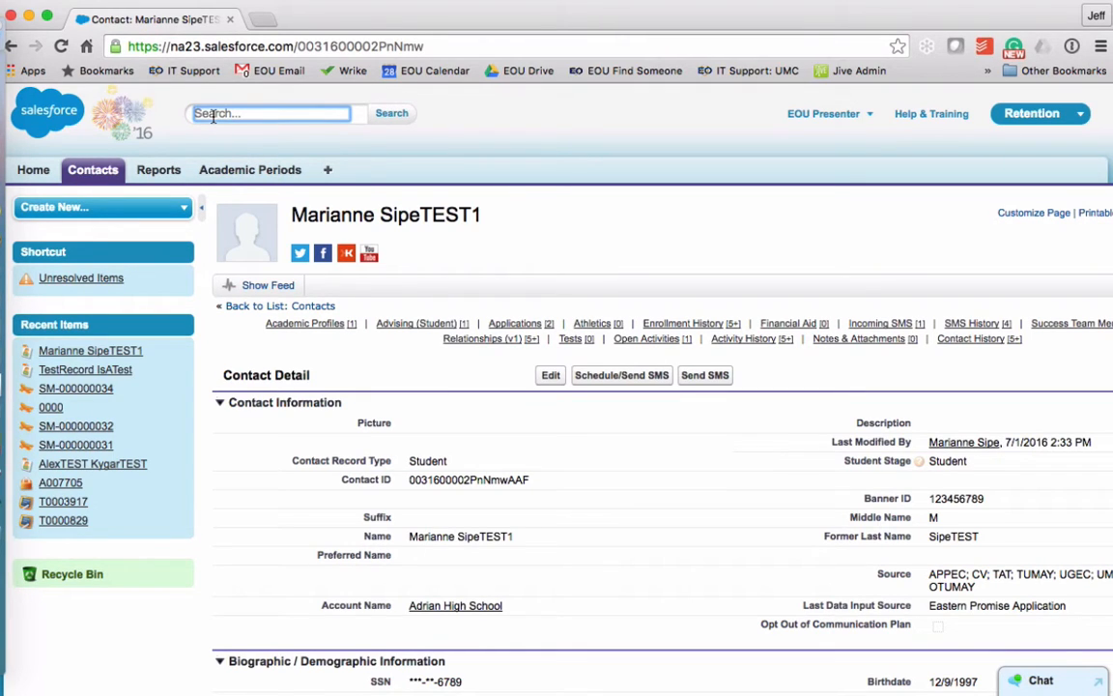
text(Marianne)
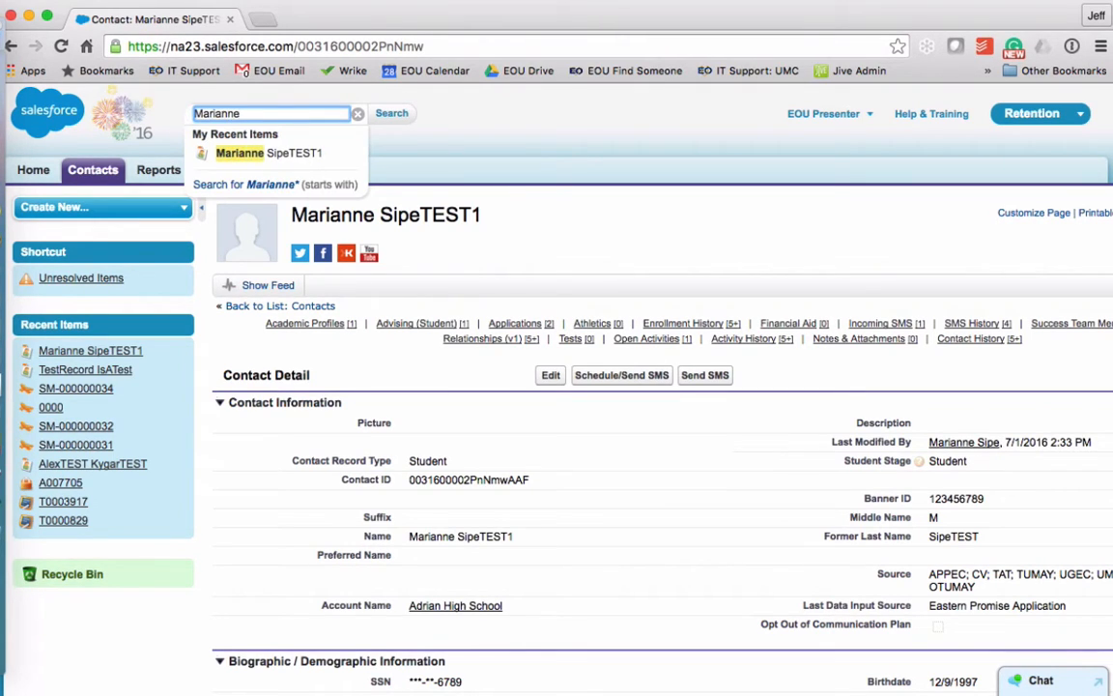
key(BackSpace)
key(BackSpace)
key(BackSpace)
key(BackSpace)
key(BackSpace)
key(BackSpace)
key(BackSpace)
key(BackSpace)
text(S)
key(BackSpace)
text(Mar)
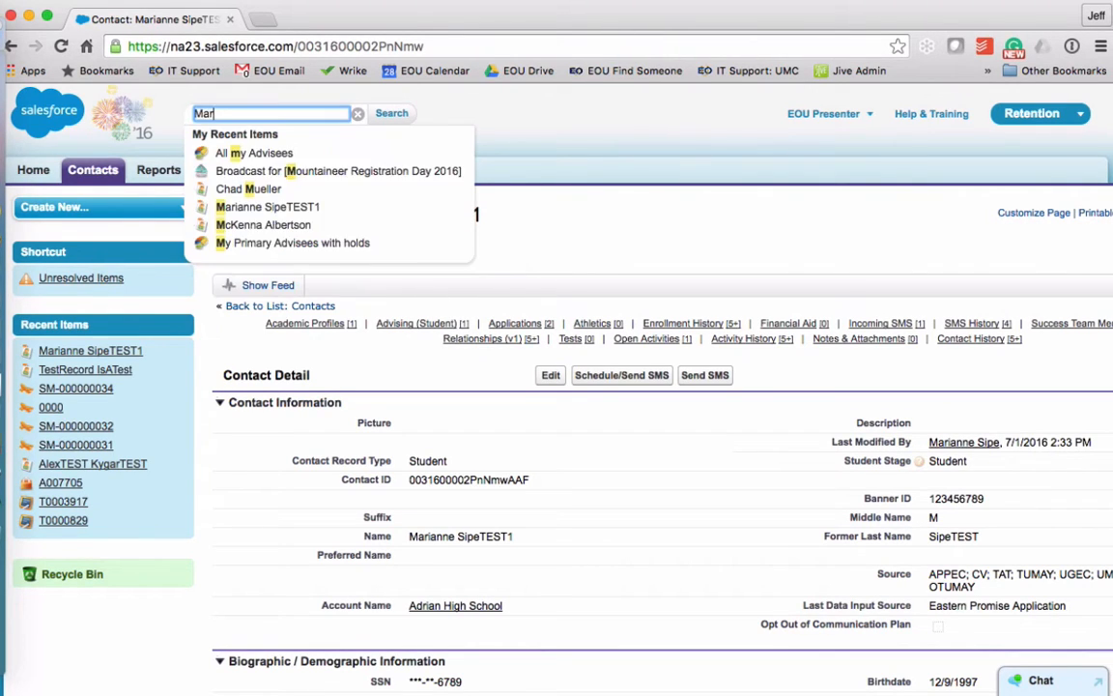
text(ianne)
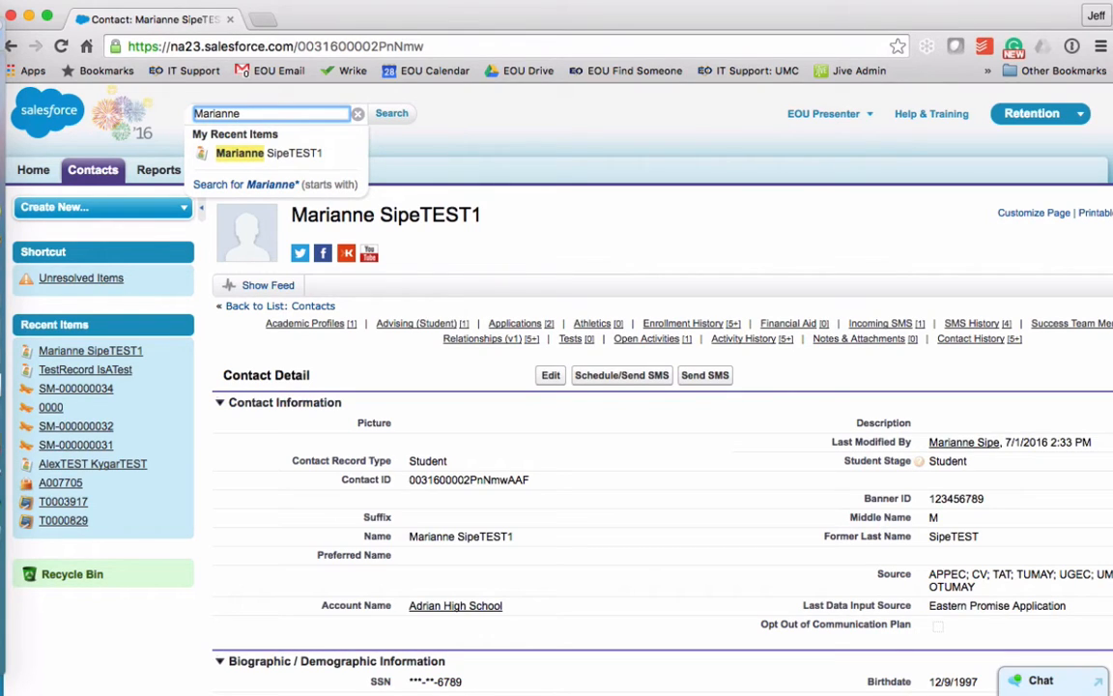
click(234, 155)
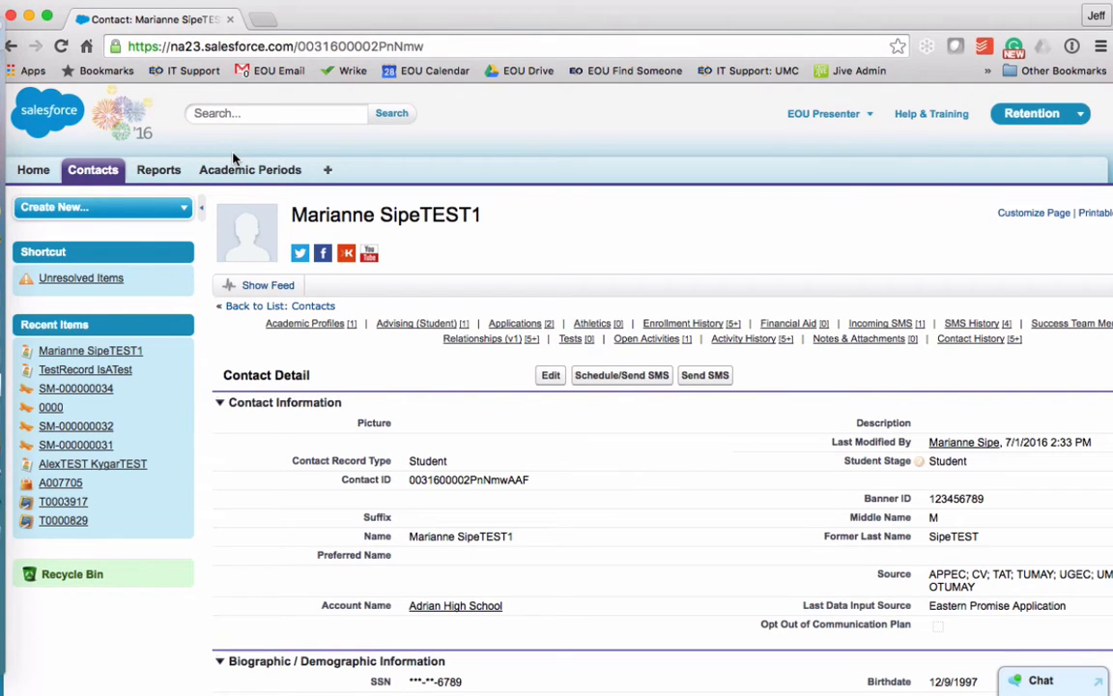
Collapse the left sidebar so the contact record fills the page width
click(203, 208)
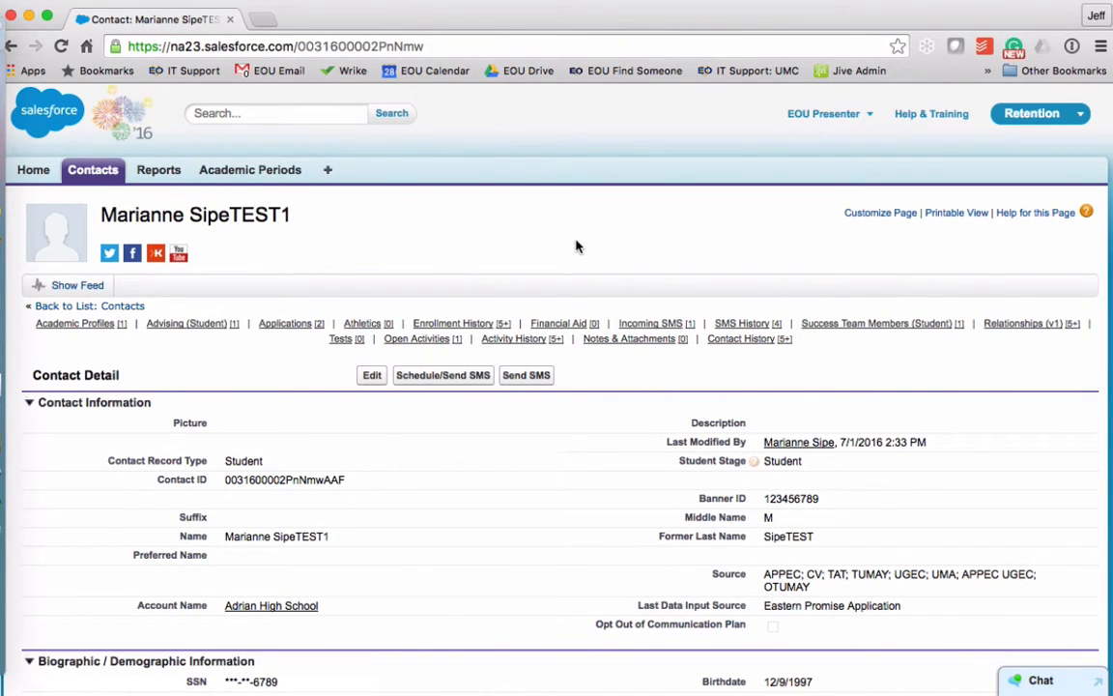
mouse_move(517, 338)
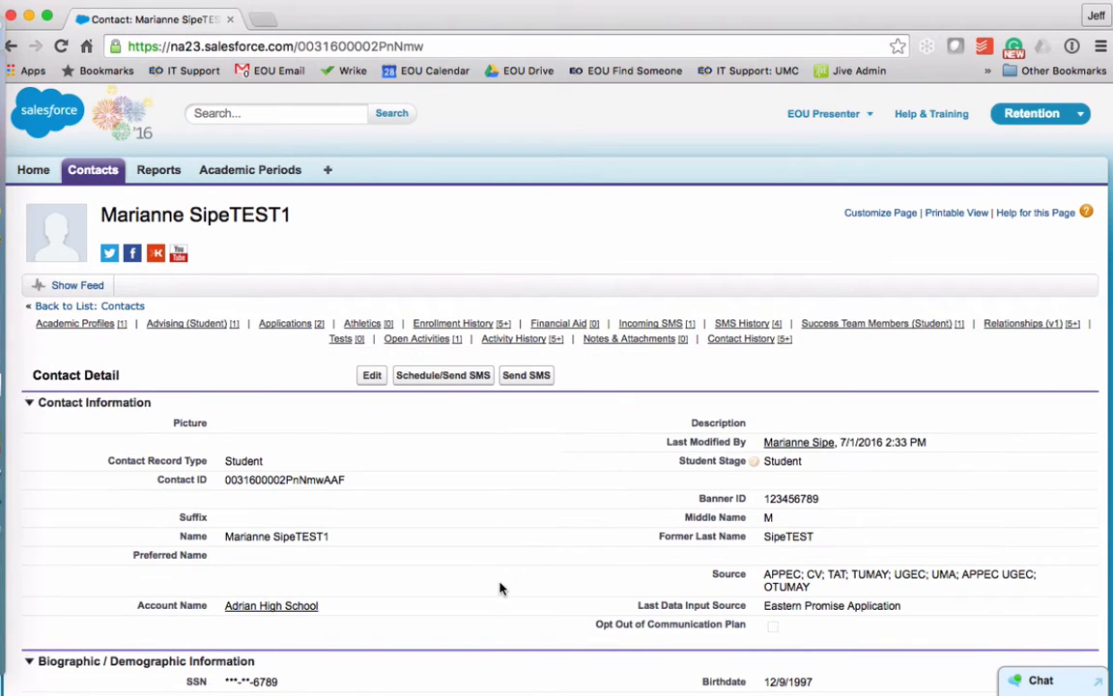
Begin a new SMS addressed to the test contact's mobile number
click(528, 375)
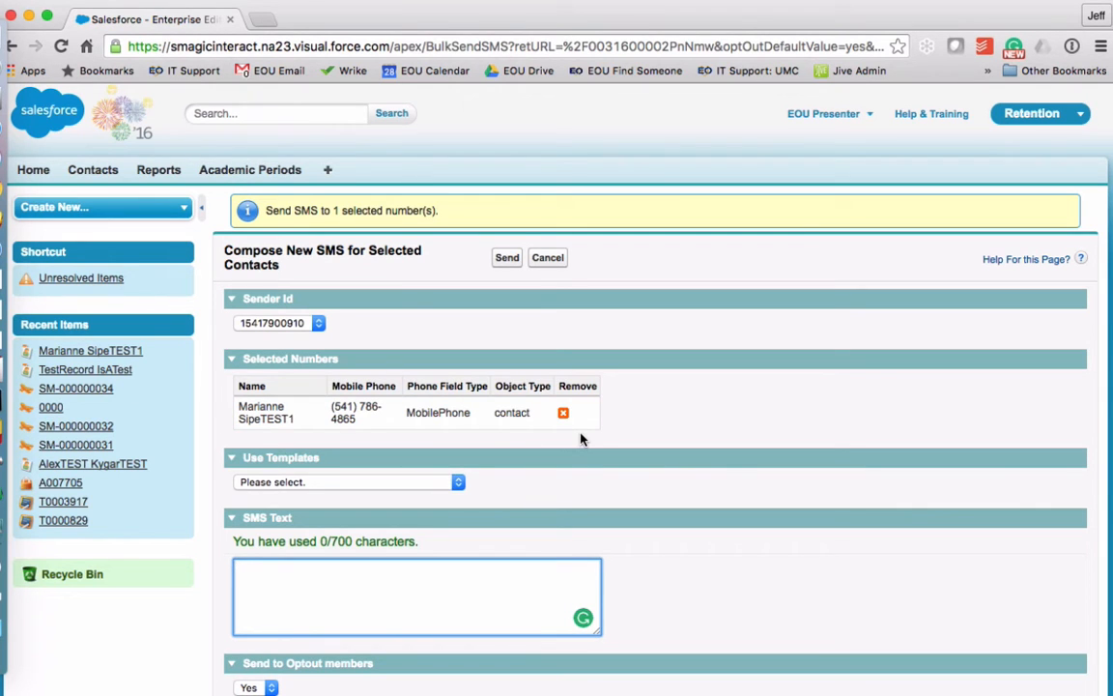
scroll(579, 441, down, 3)
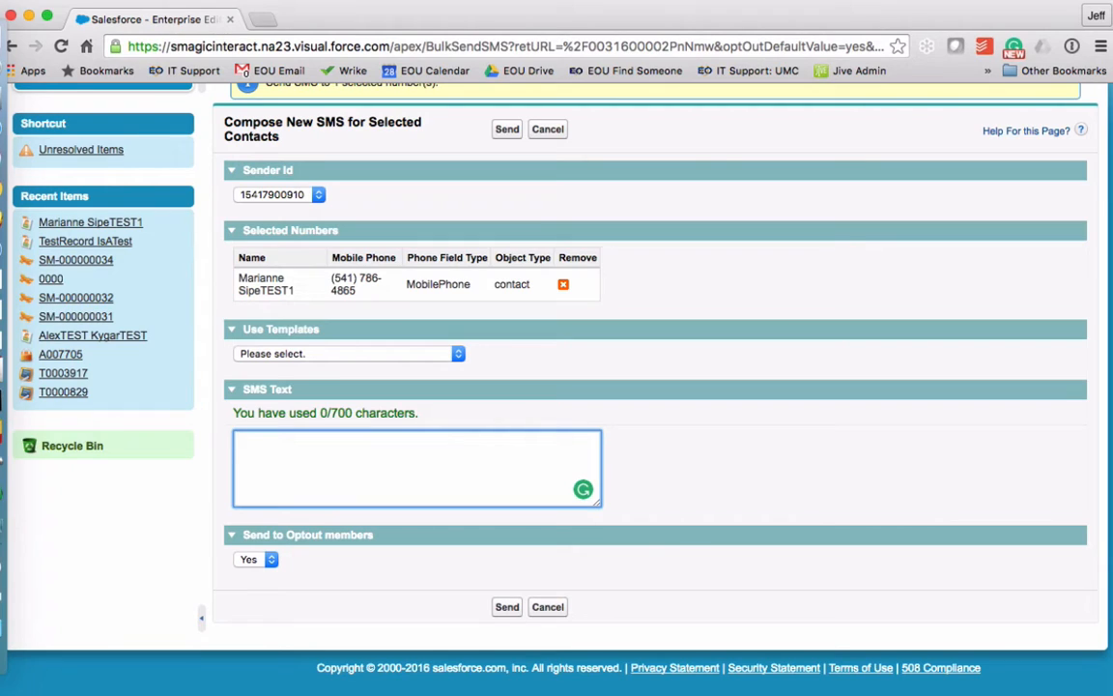
text(fjksdfklsdjflskf)
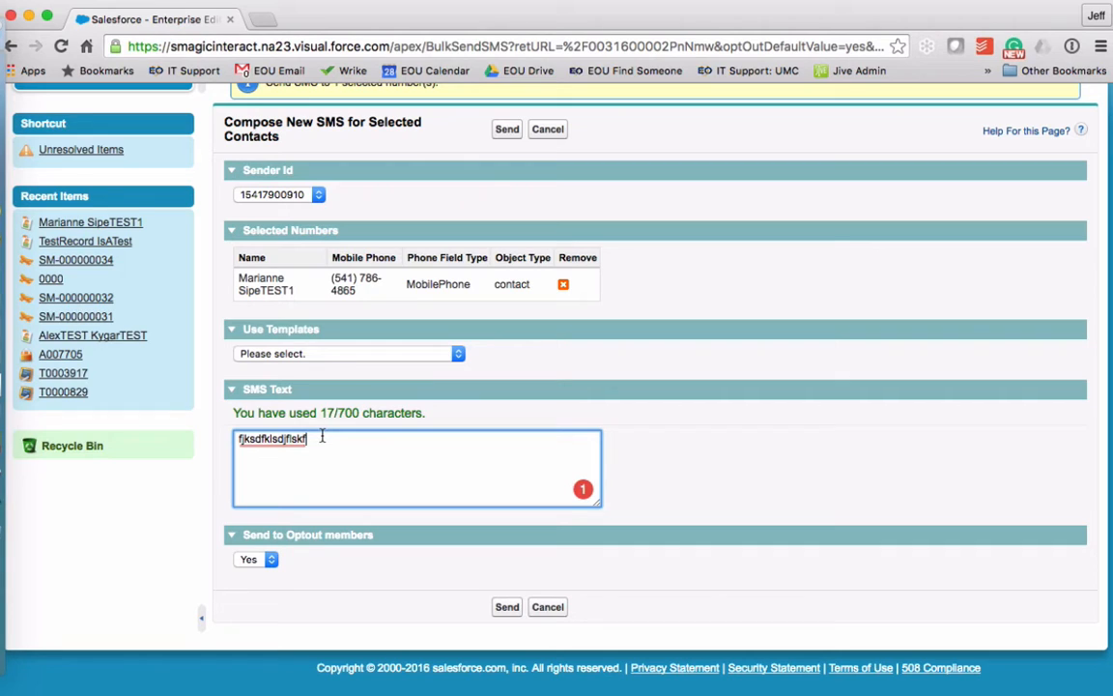
key(BackSpace)
key(BackSpace)
key(BackSpace)
key(BackSpace)
key(BackSpace)
key(BackSpace)
key(BackSpace)
key(BackSpace)
key(BackSpace)
key(BackSpace)
key(BackSpace)
key(BackSpace)
key(BackSpace)
key(BackSpace)
key(BackSpace)
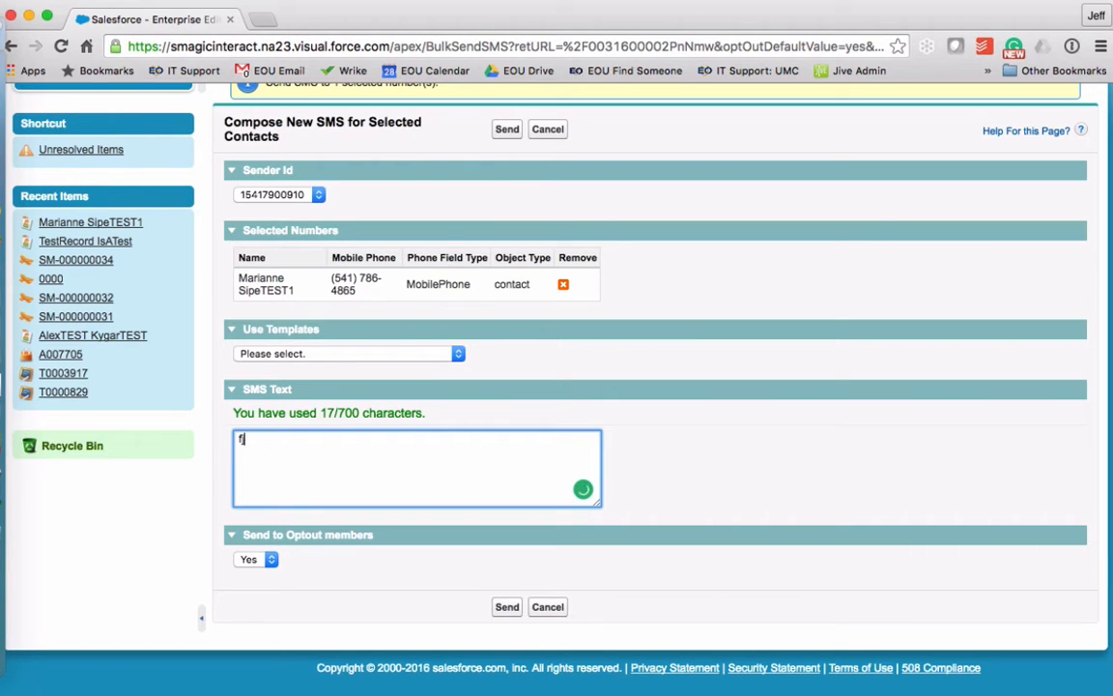
key(BackSpace)
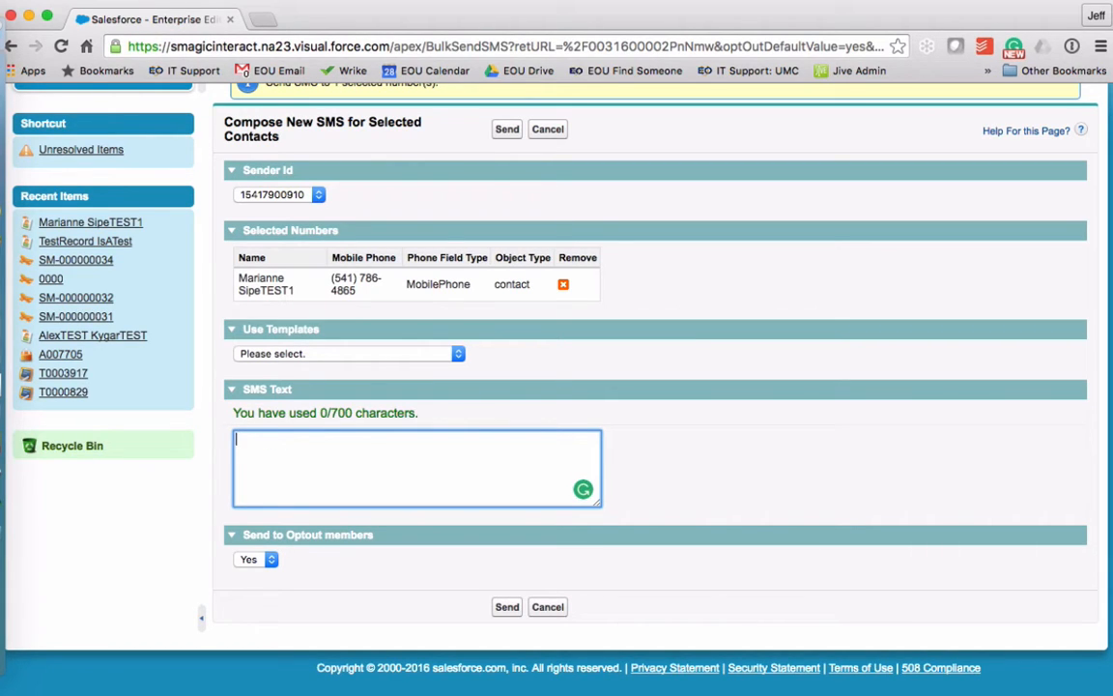
Load the Advisor generic 2016 template into the SMS text
click(458, 356)
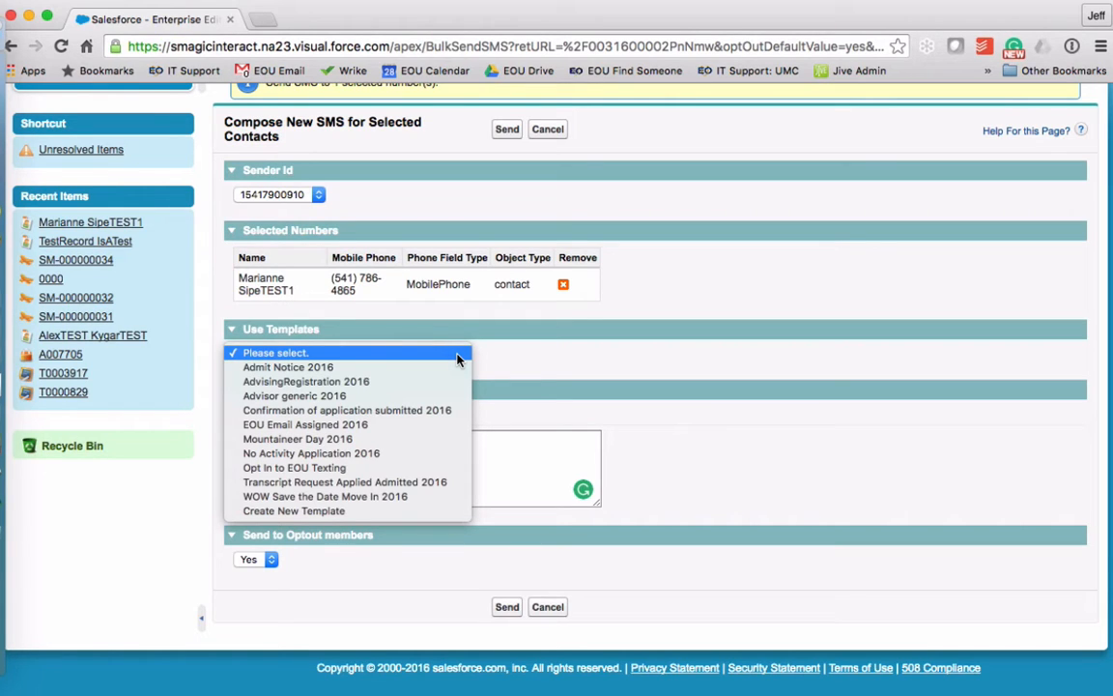
click(357, 396)
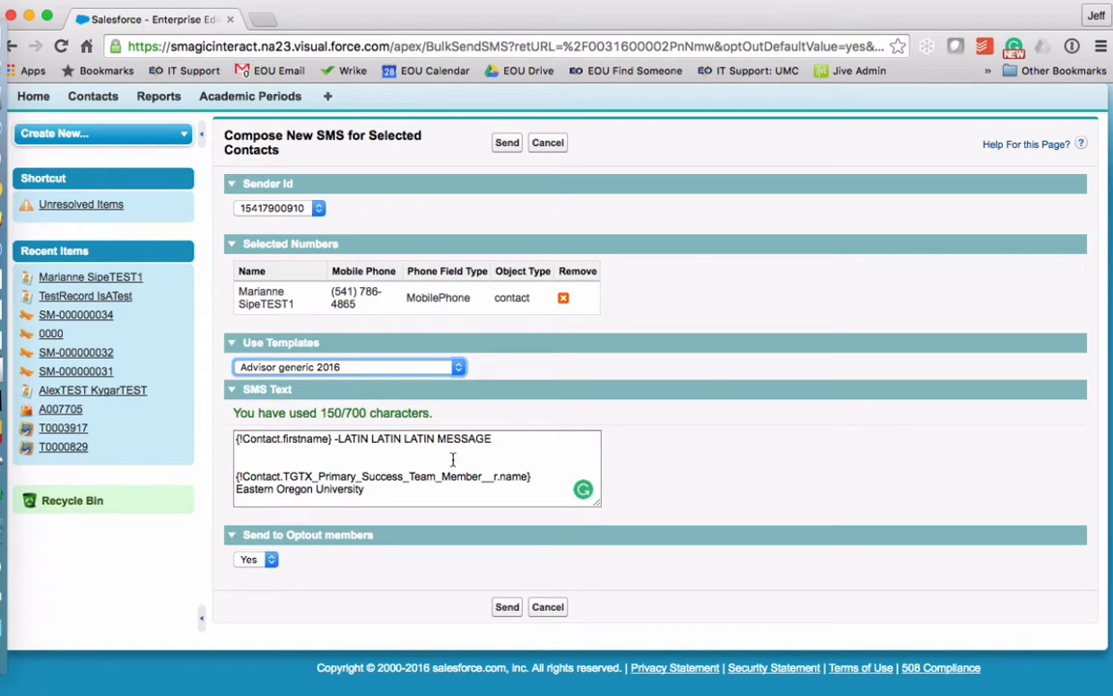
Overwrite the LATIN LATIN LATIN MESSAGE line with 'Hello, here is my test message.'
click(507, 445)
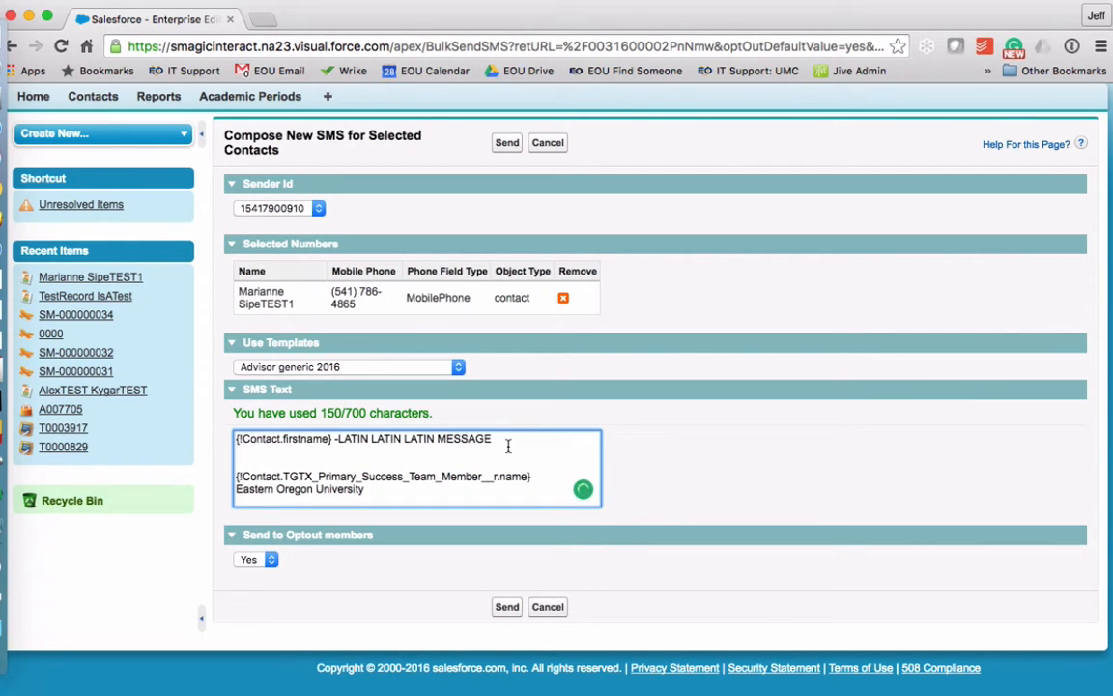
click(332, 440)
drag(505, 439, 342, 436)
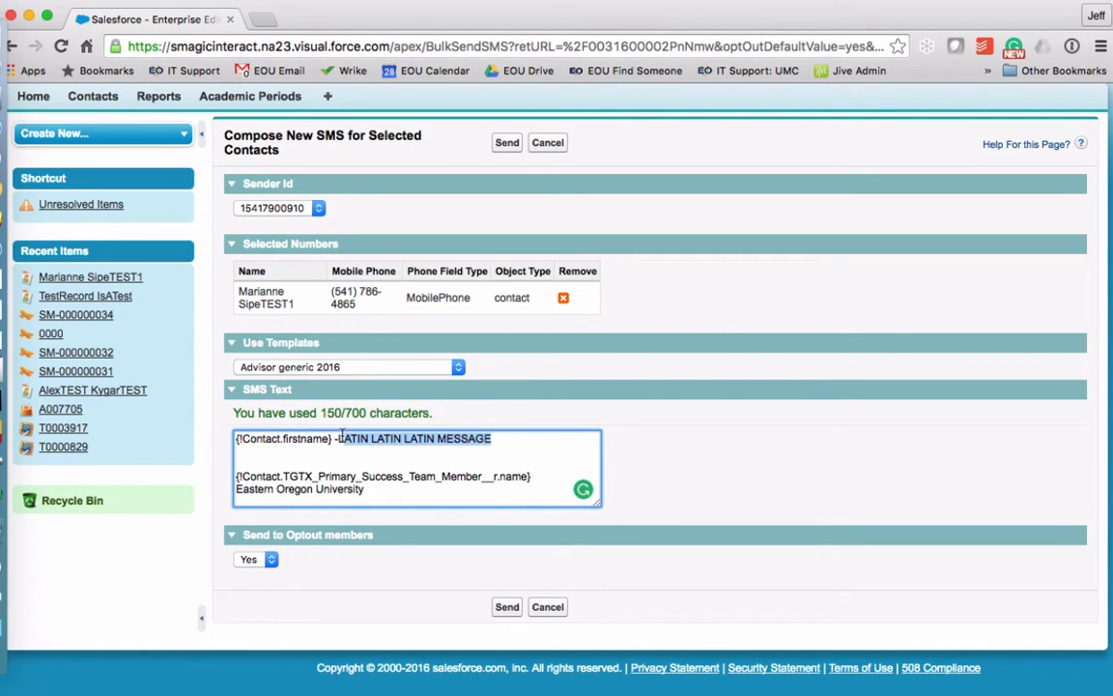
key(BackSpace)
key(BackSpace)
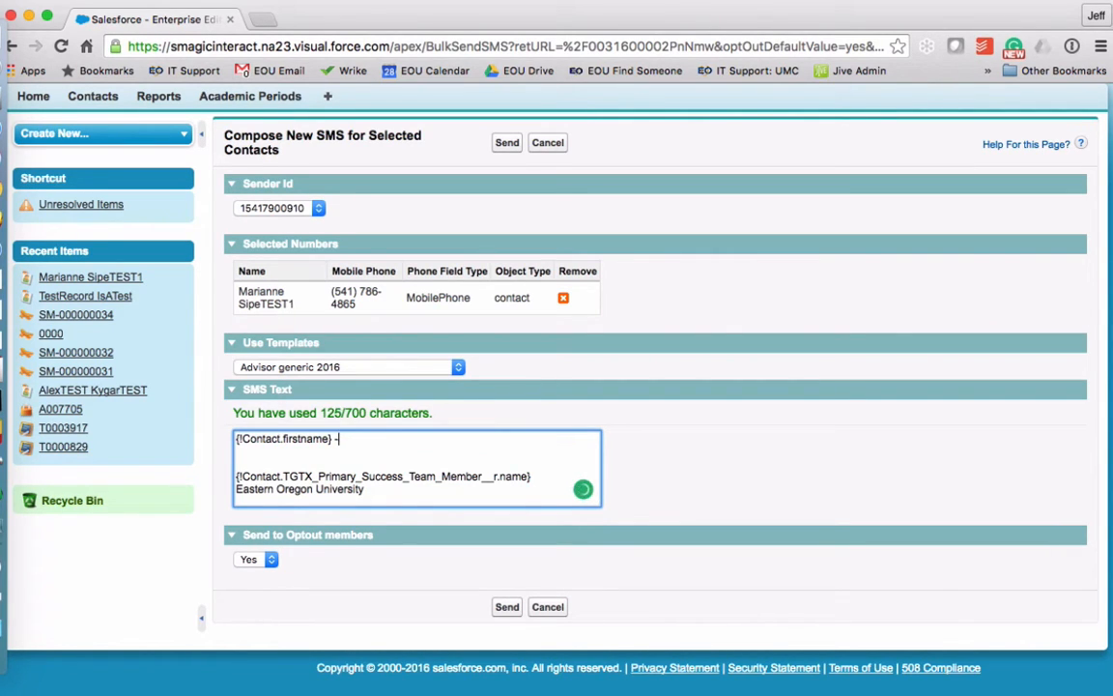
text(Hellow,)
key(BackSpace)
key(BackSpace)
text(, here is m)
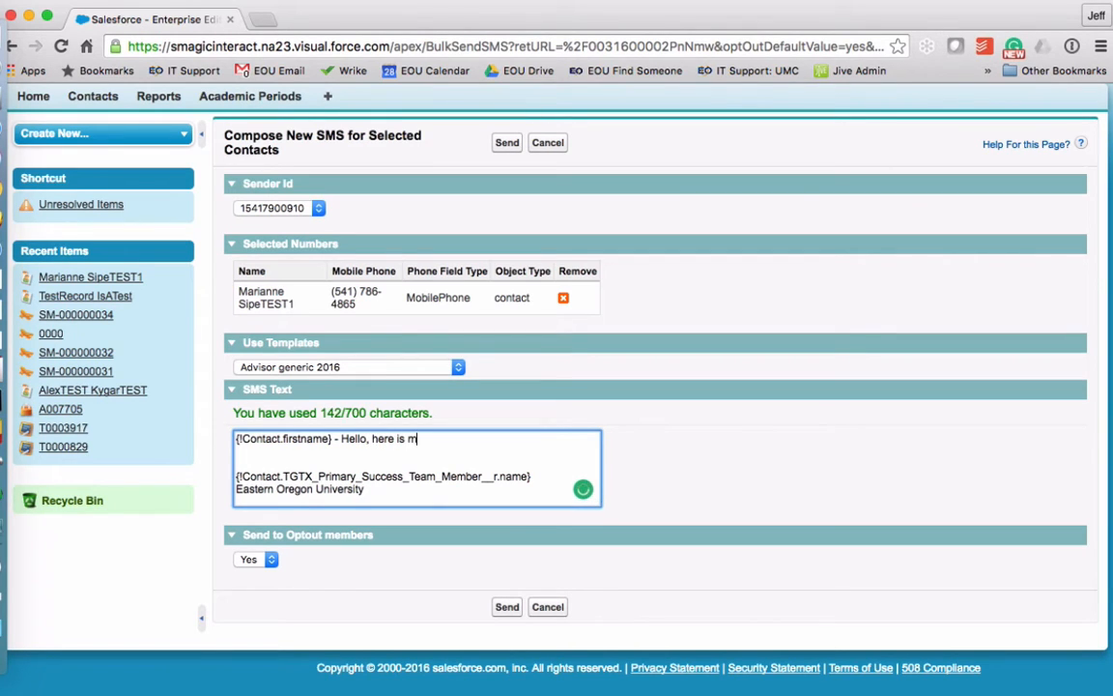
text(y test message)
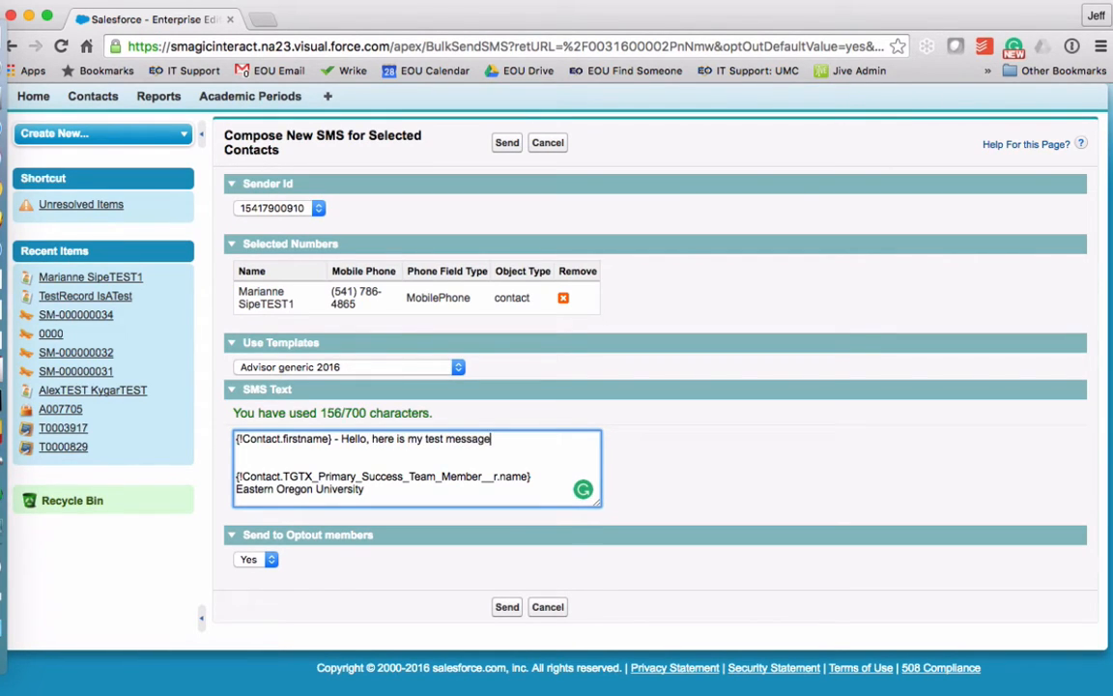
text(.)
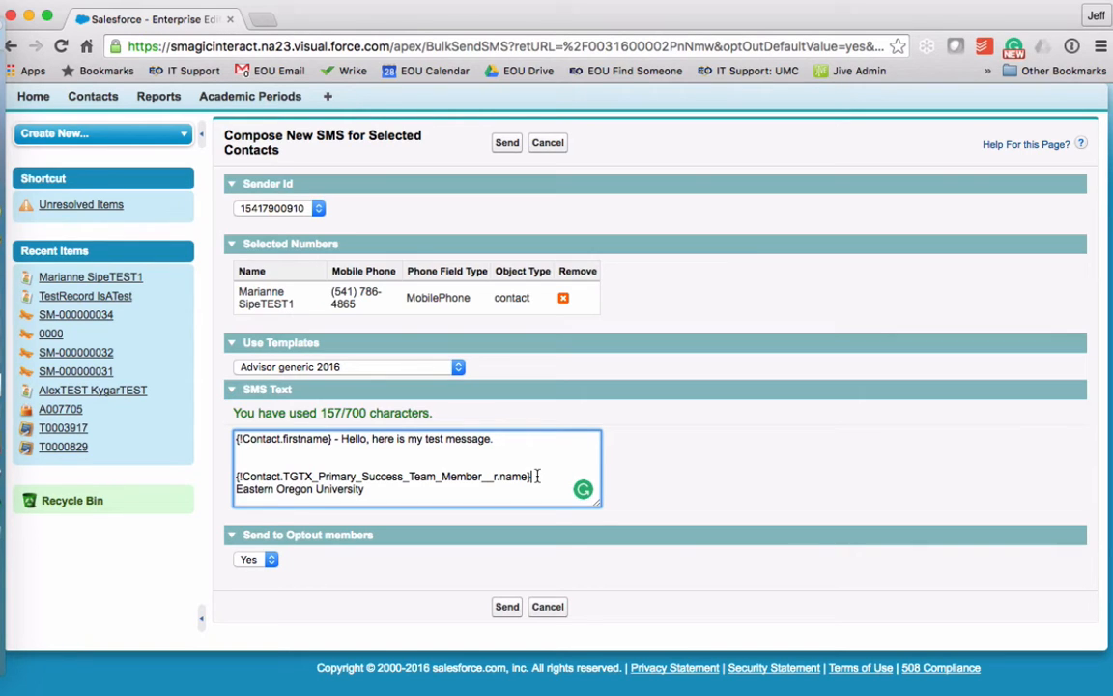
Add a new line reading 'Advisor' after the success team member merge field
click(537, 476)
key(Return)
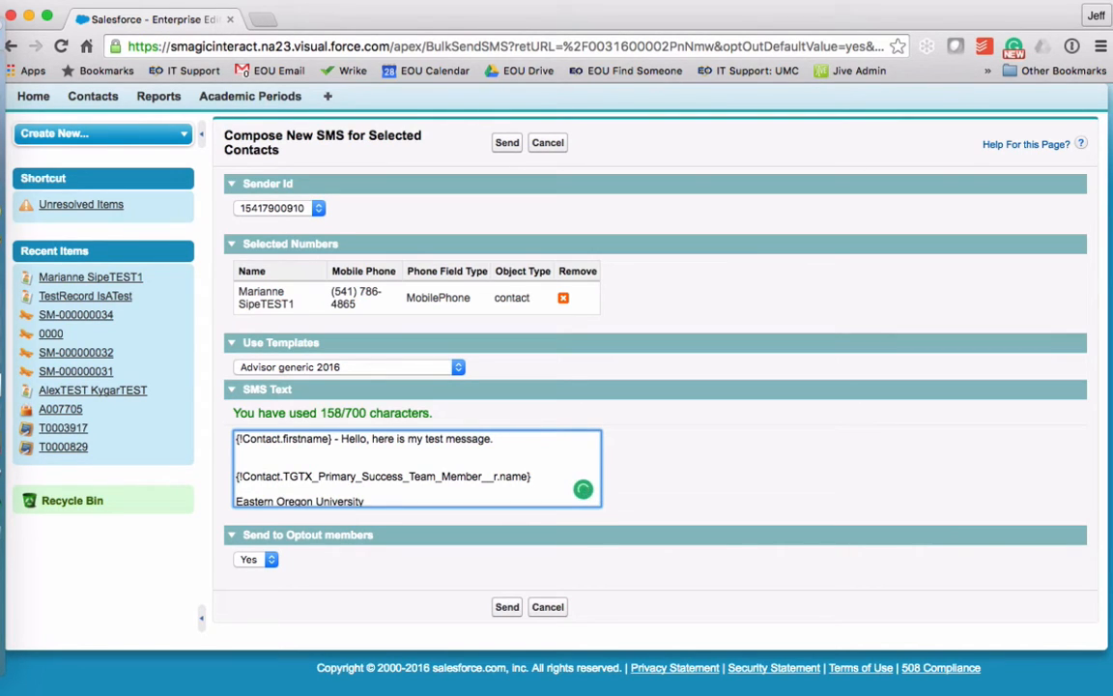
text(Advisor)
Keep Send to Optout members at Yes and send the test SMS
click(271, 562)
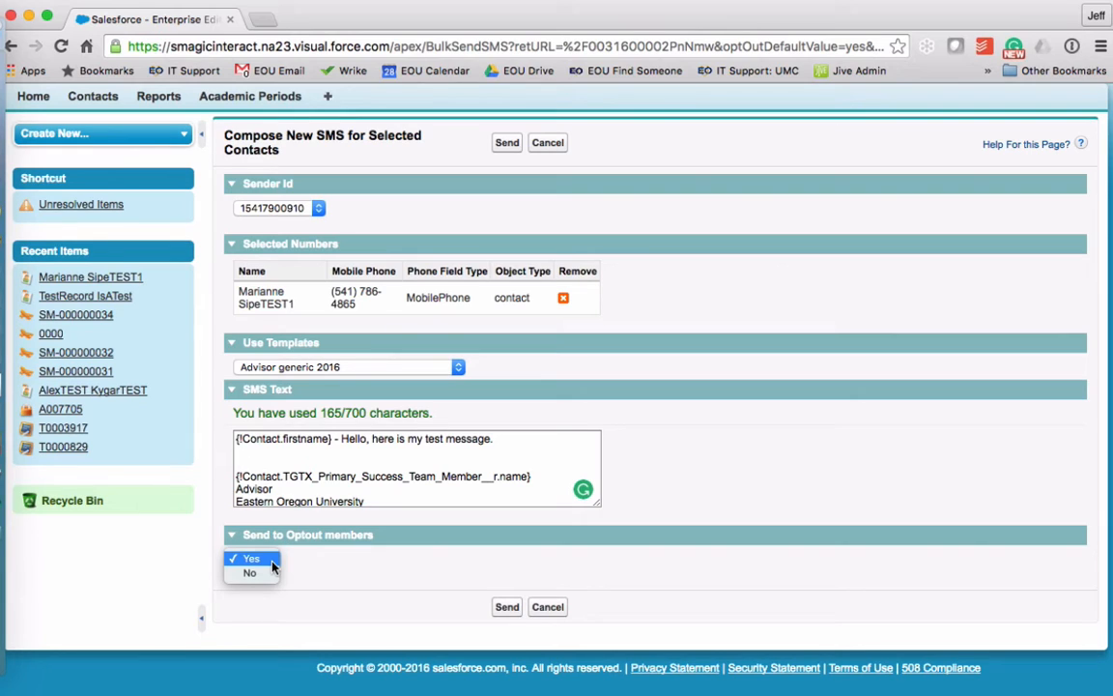
click(390, 547)
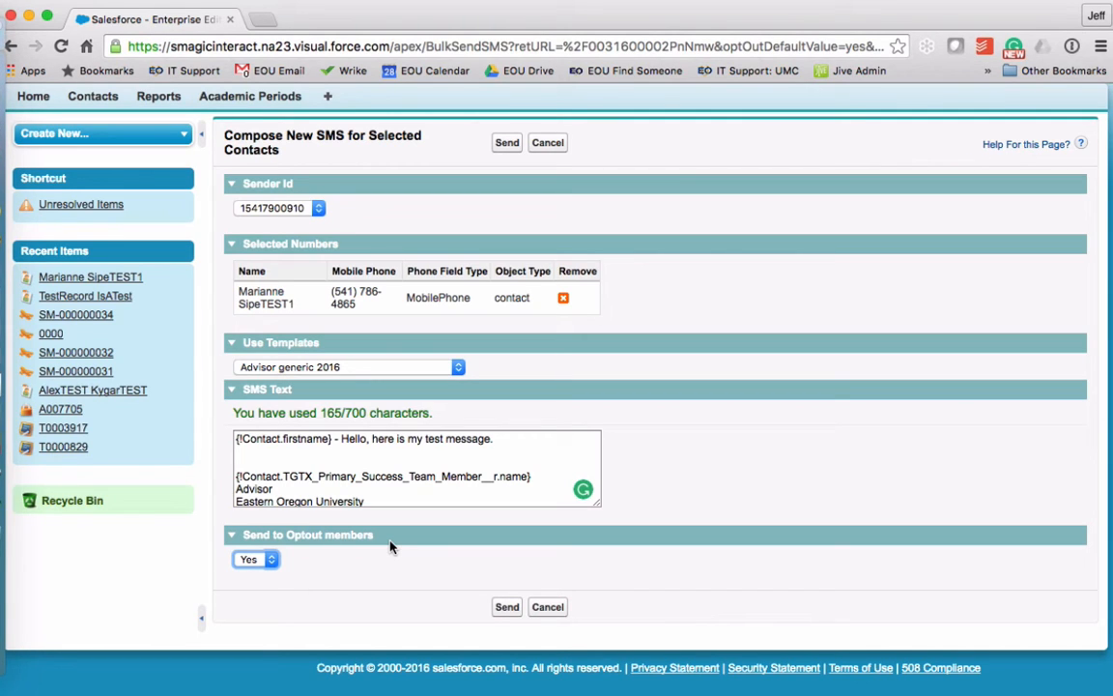
click(507, 609)
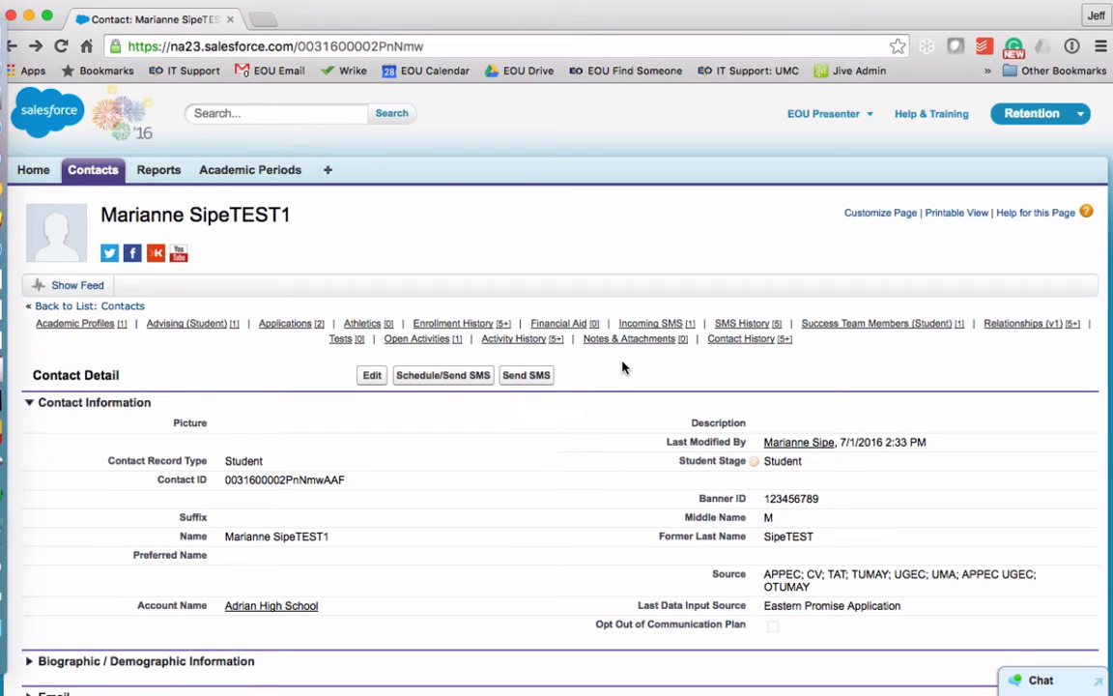
Go to the SMS History related list on the test contact's record
scroll(622, 367, down, 1)
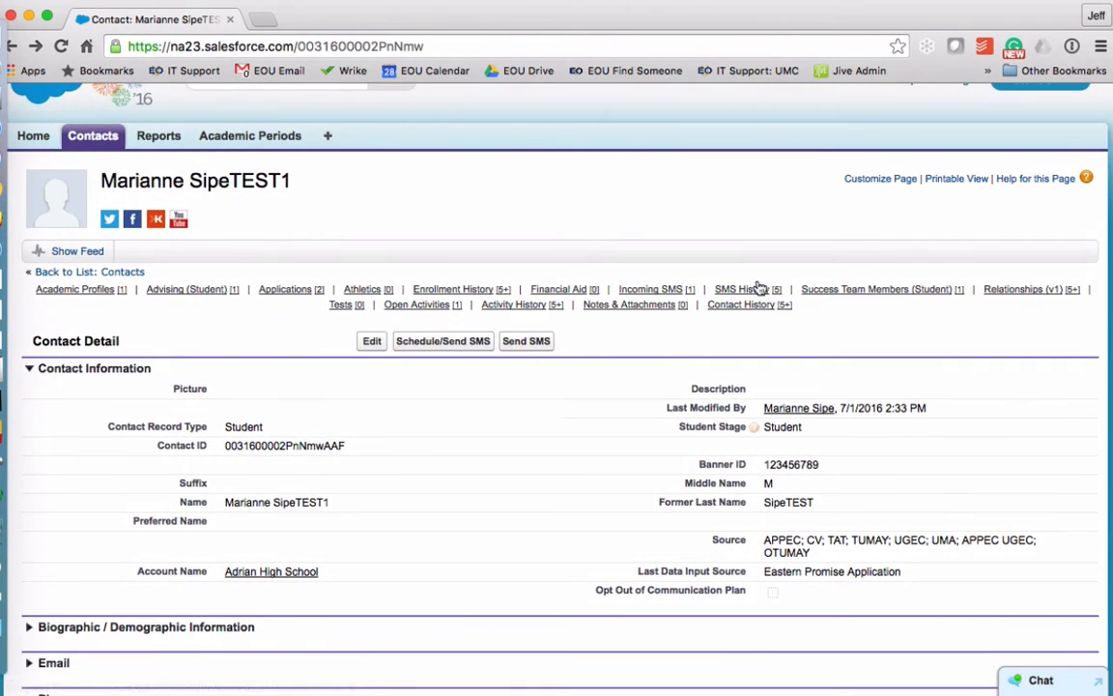
click(753, 292)
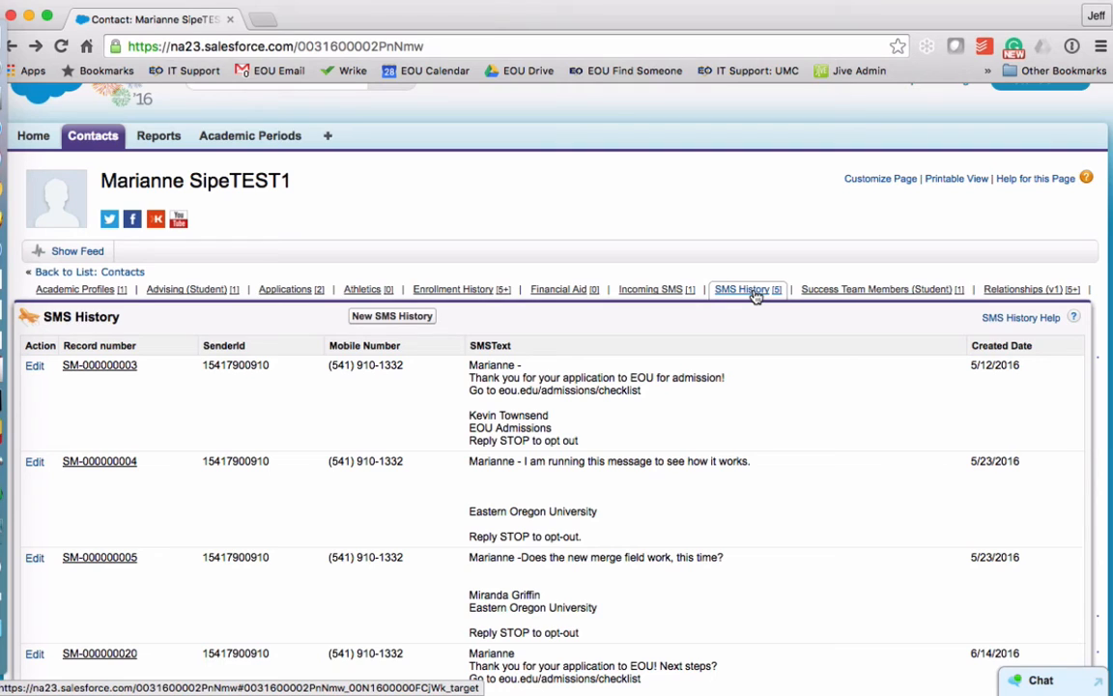
Review the SMS History list for the new SM-000000035 message dated 7/1/2016
click(754, 292)
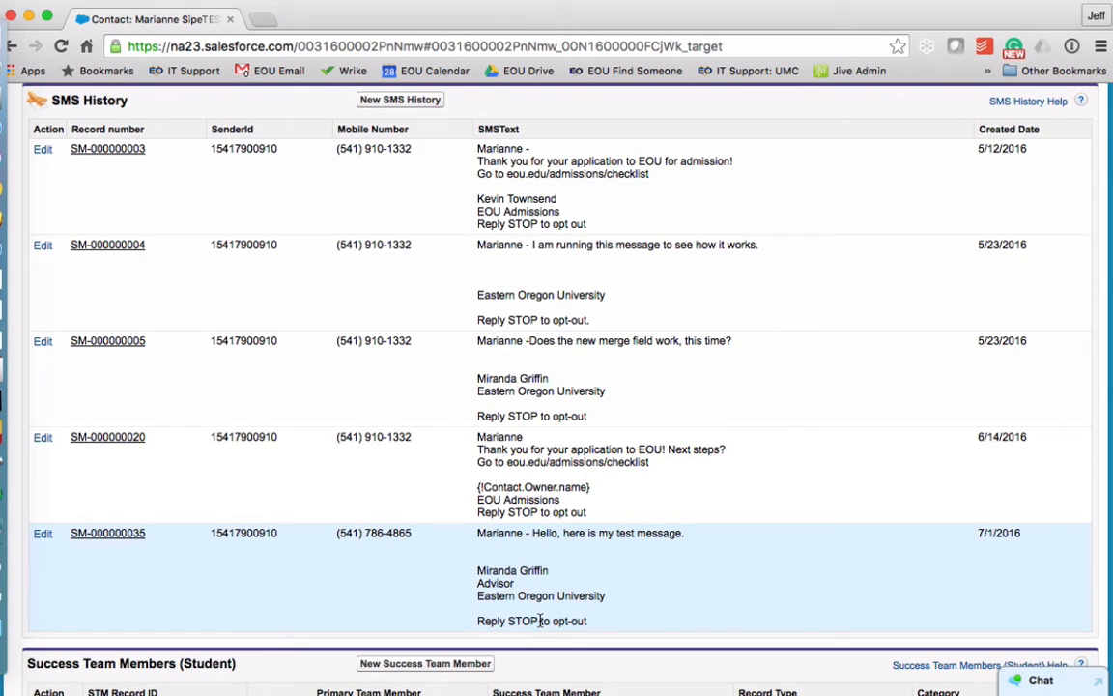
click(95, 542)
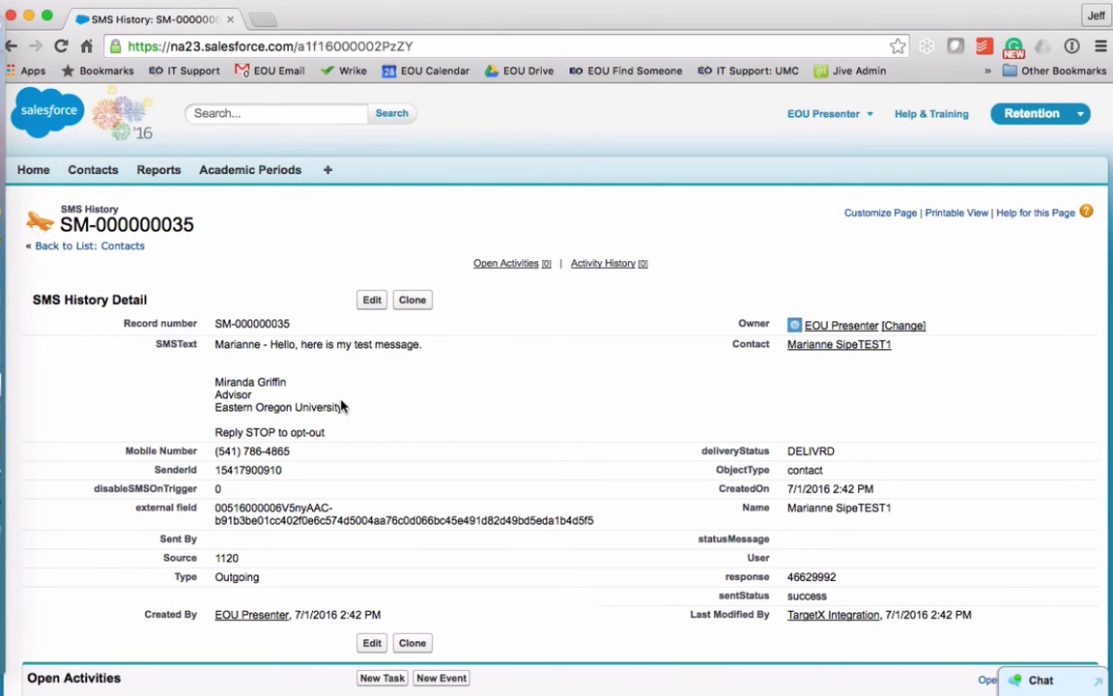
key(super+Left)
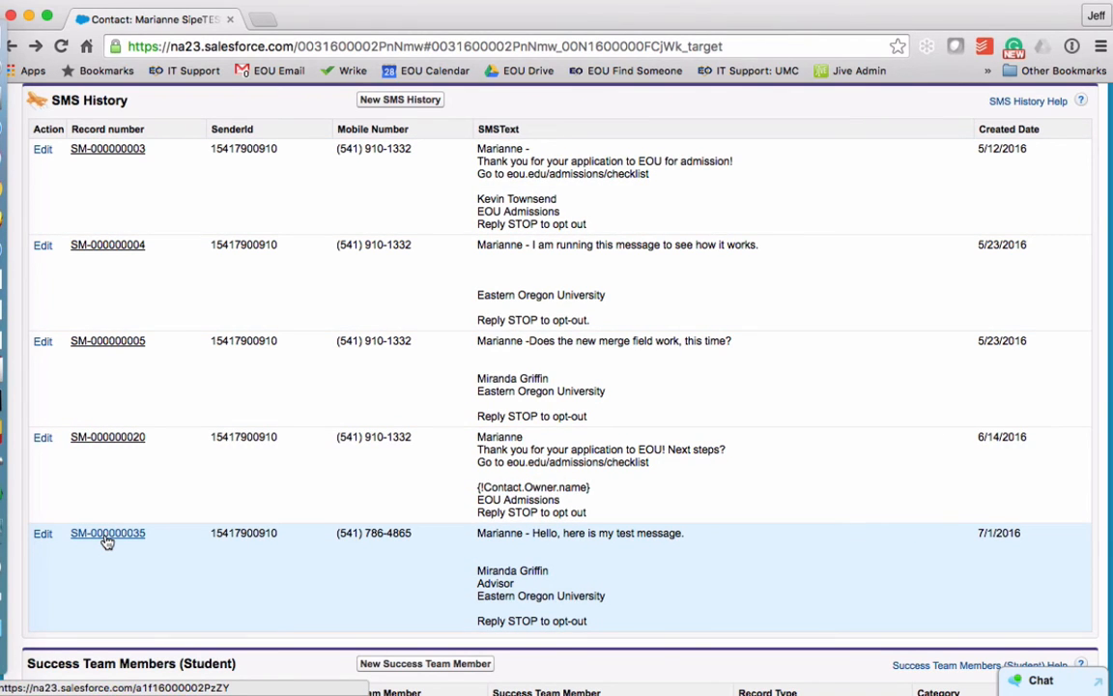
Open record SM-000000035 and confirm its deliveryStatus reads DELIVRD
click(107, 536)
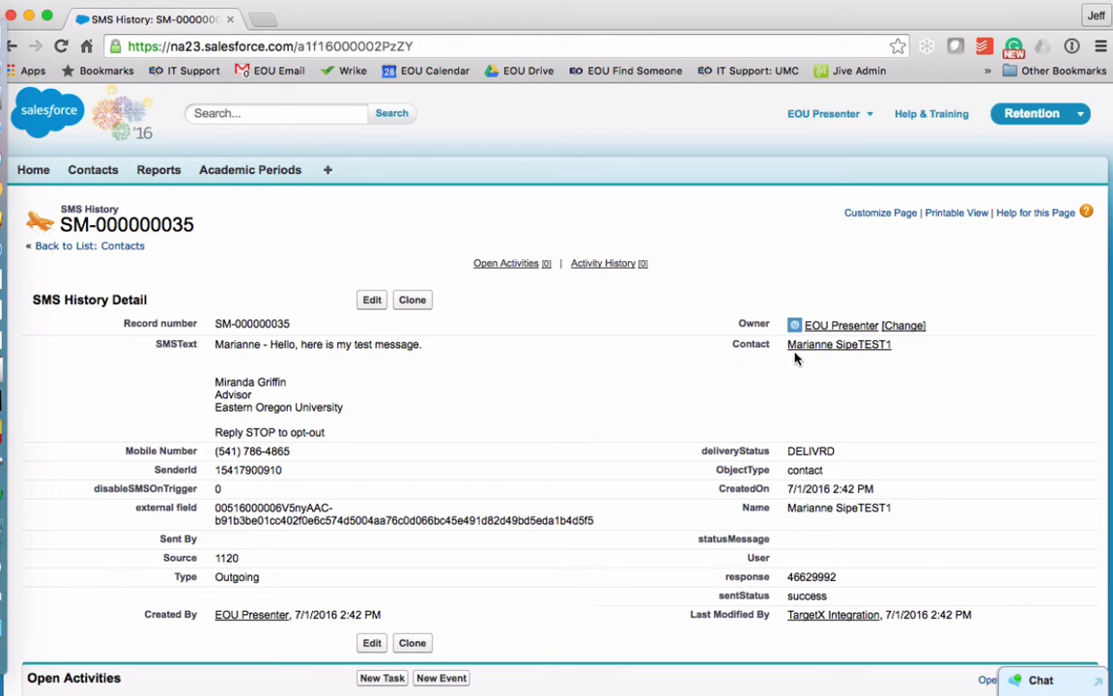
mouse_move(845, 347)
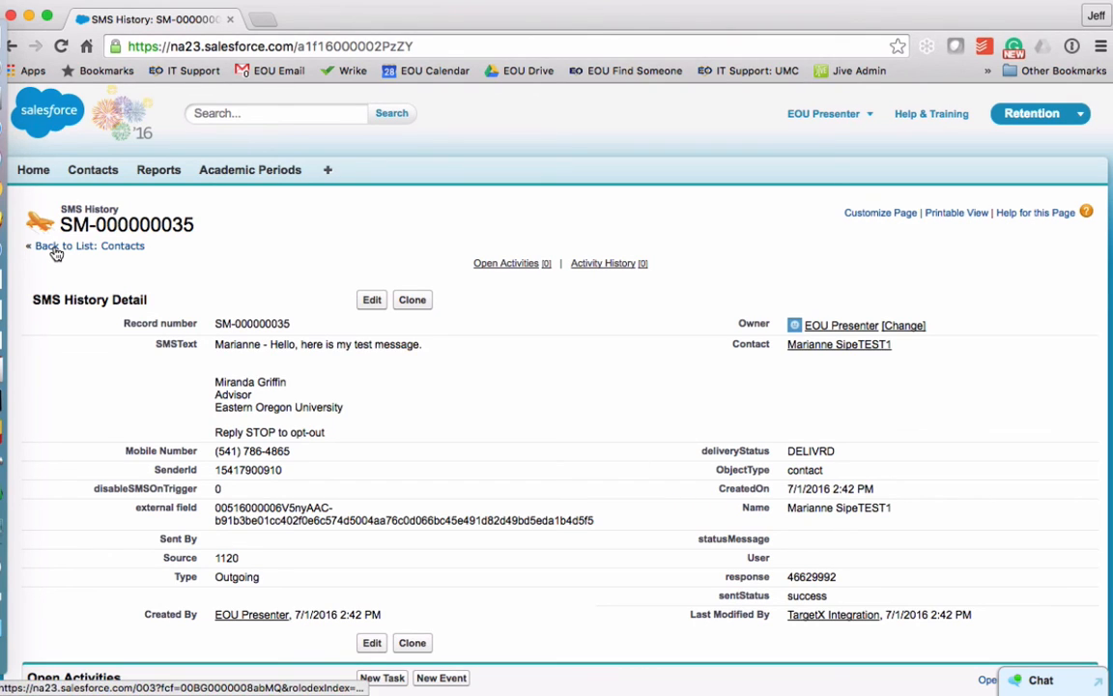
Go back to the contact record, then open the EOU Salesforce Community Training page in Google Sites
click(14, 47)
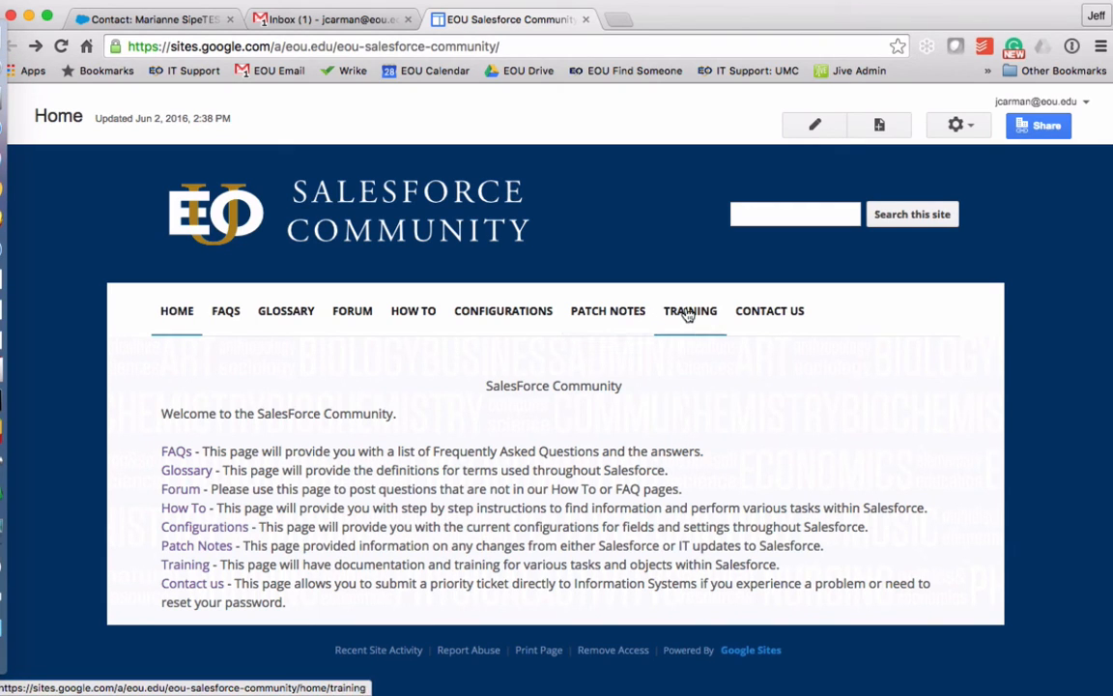
click(687, 313)
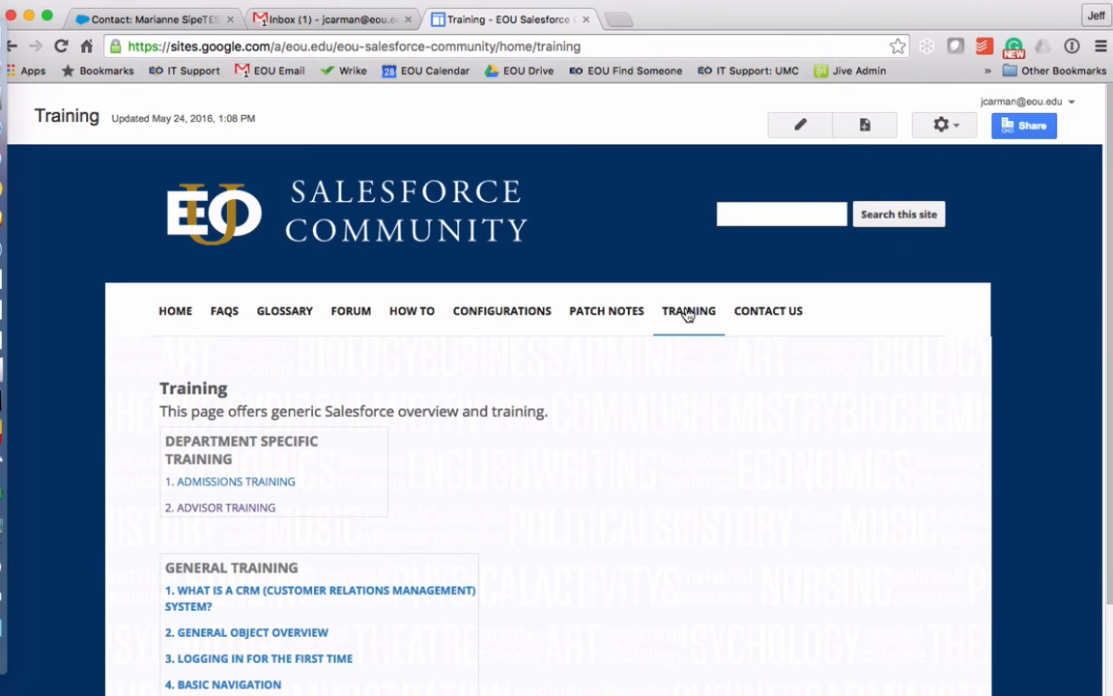
Open Advisor Training and its '4. Sending a text to one student' guide
scroll(658, 372, down, 3)
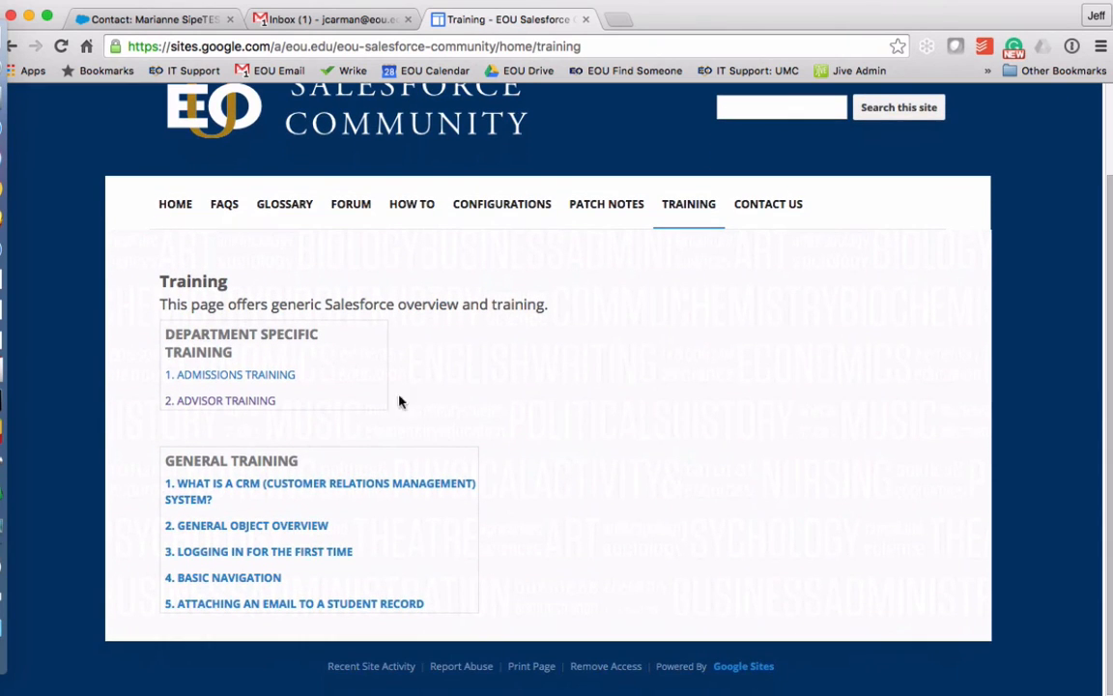
click(228, 400)
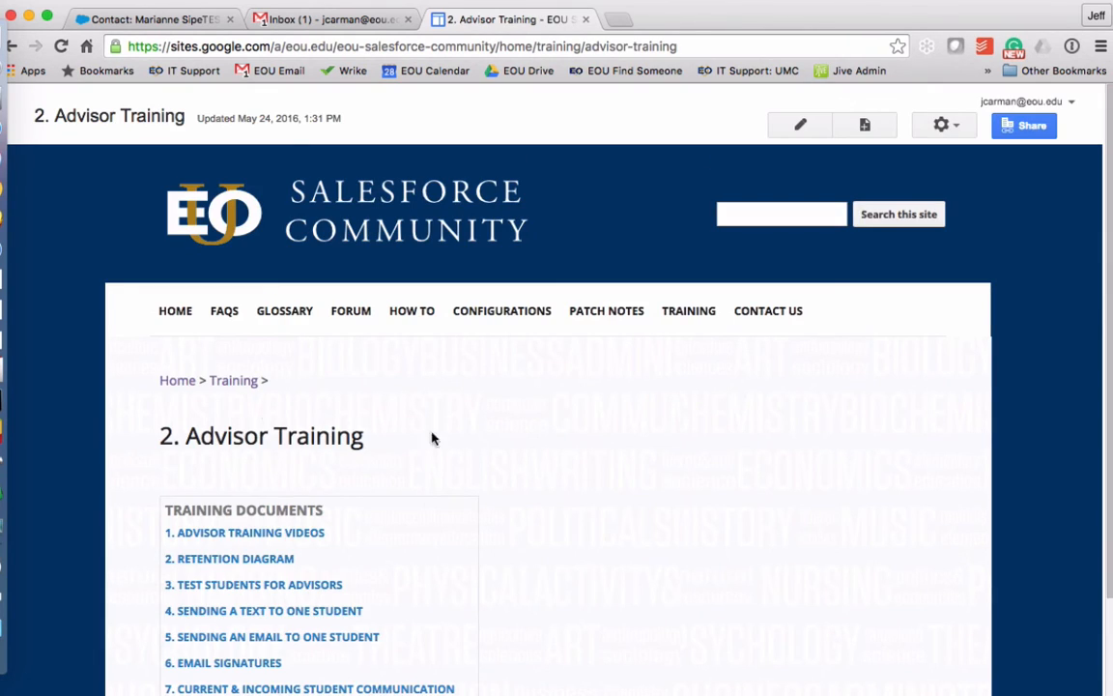
scroll(567, 403, down, 3)
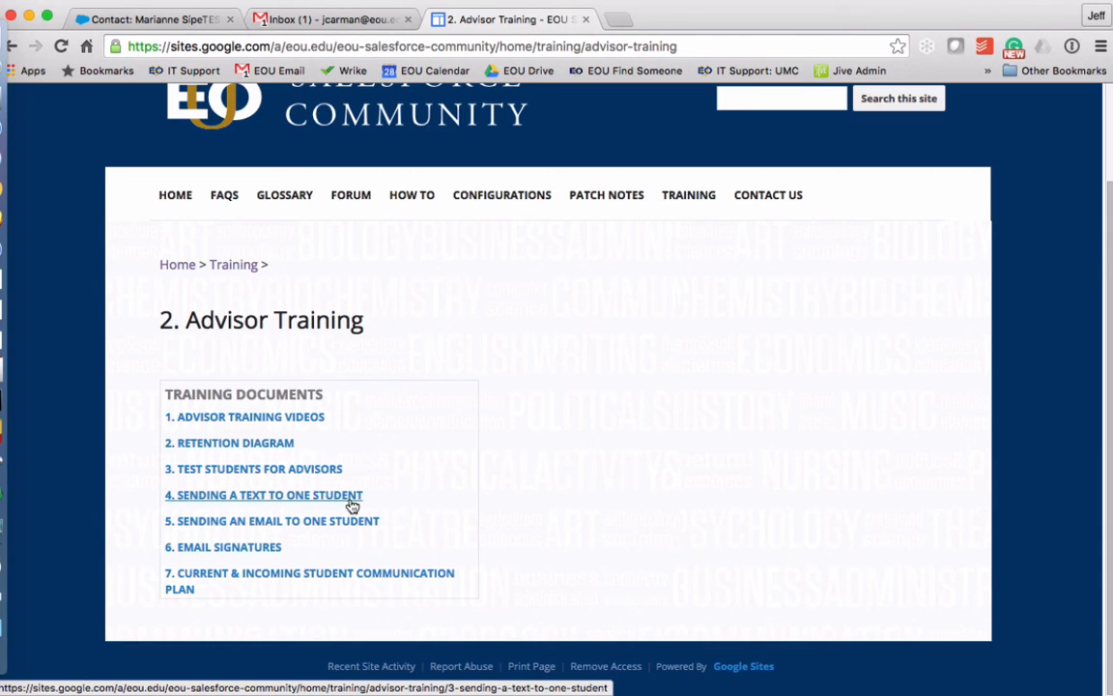
click(194, 502)
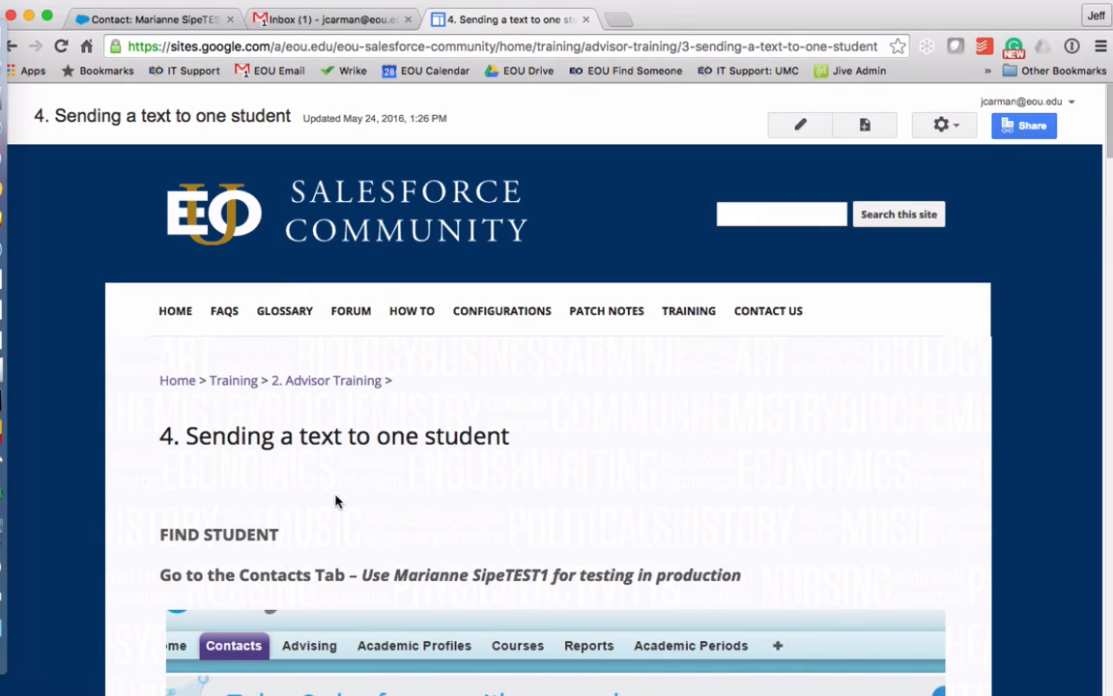
scroll(687, 480, down, 10)
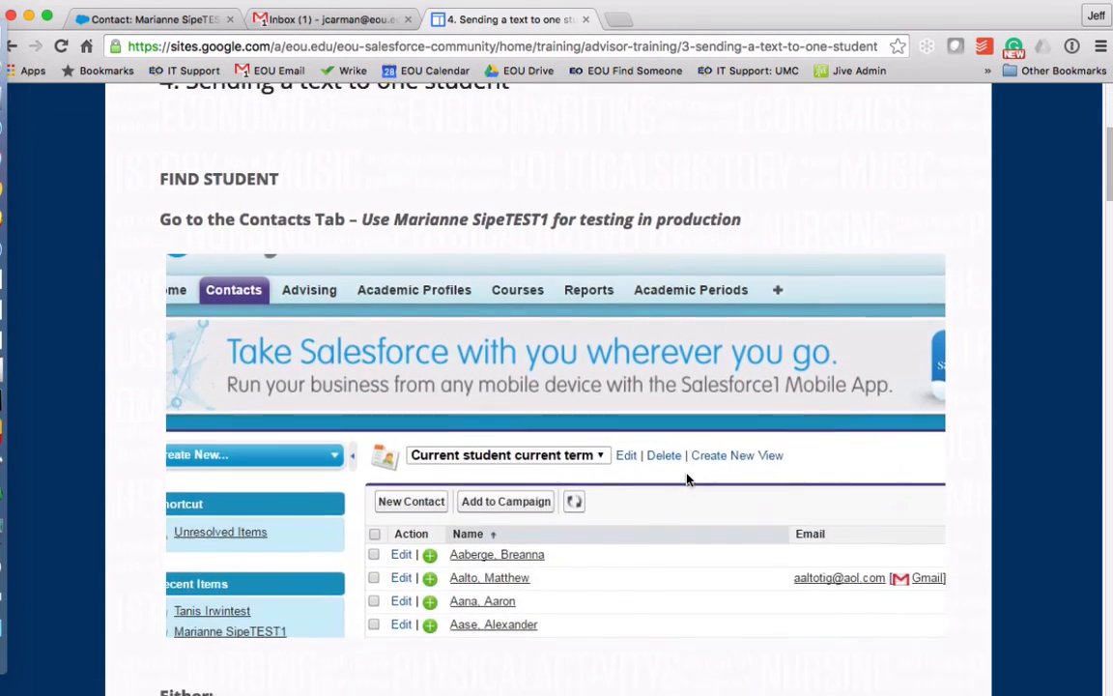
scroll(687, 479, down, 3)
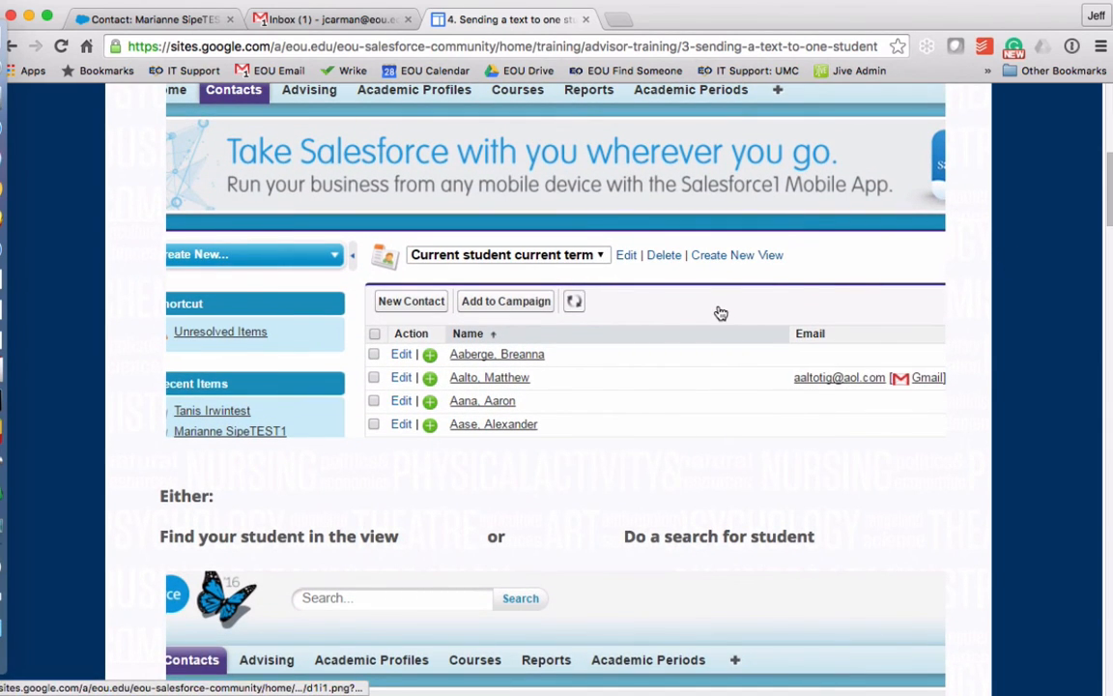
scroll(693, 395, down, 7)
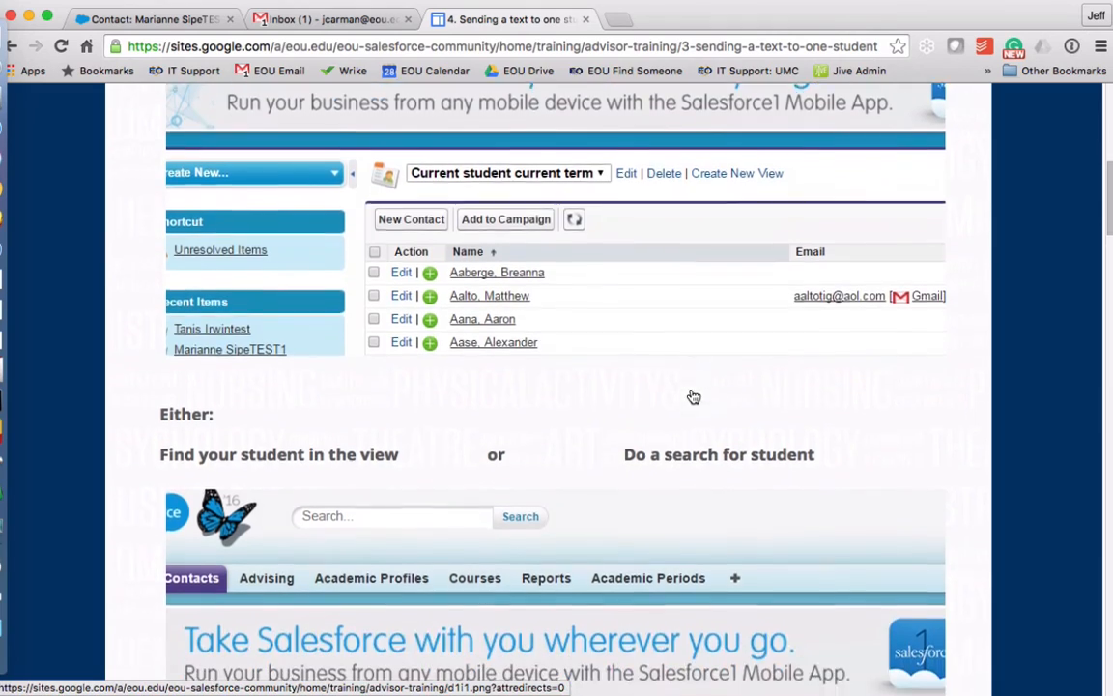
scroll(693, 395, down, 2)
scroll(693, 395, down, 4)
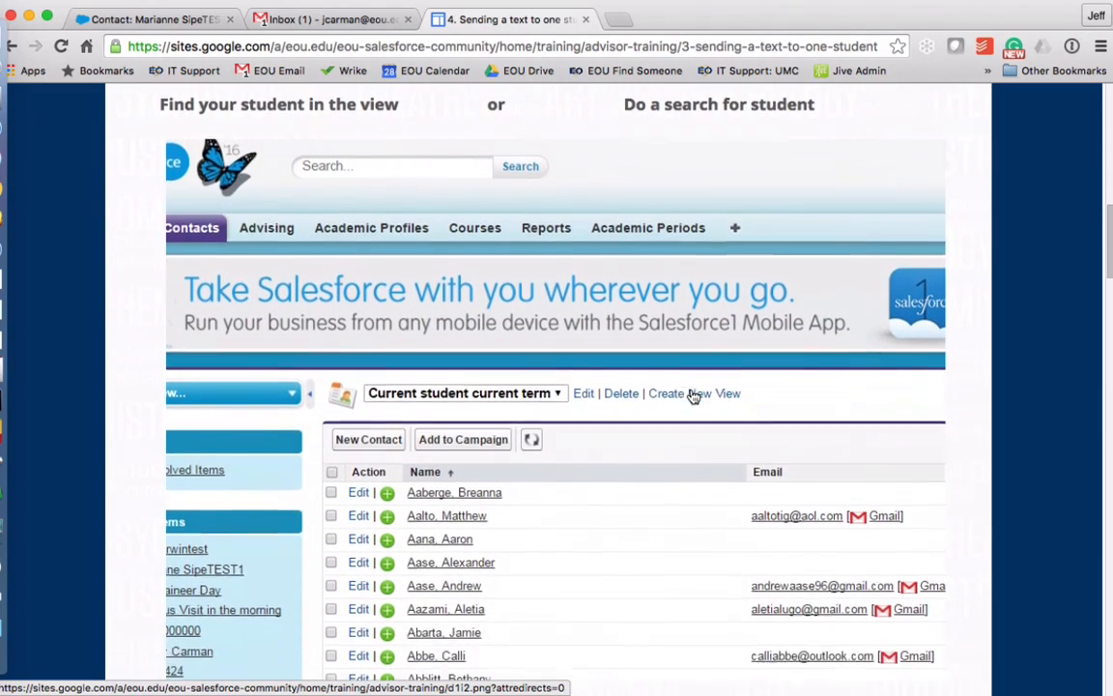
scroll(692, 395, down, 4)
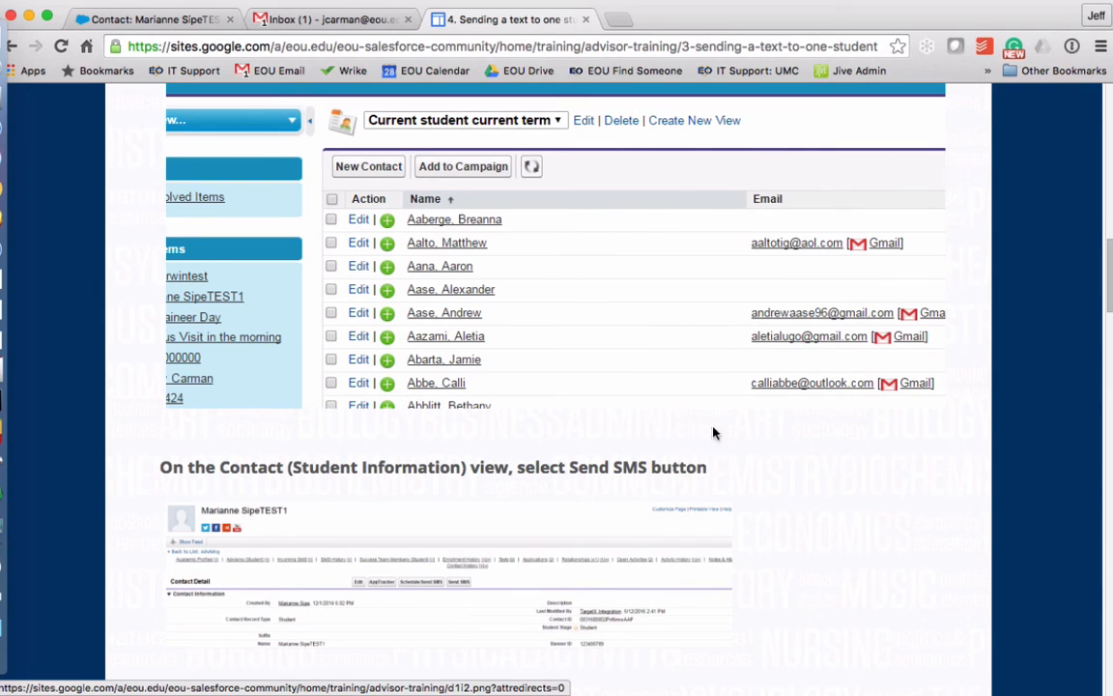
scroll(852, 481, down, 5)
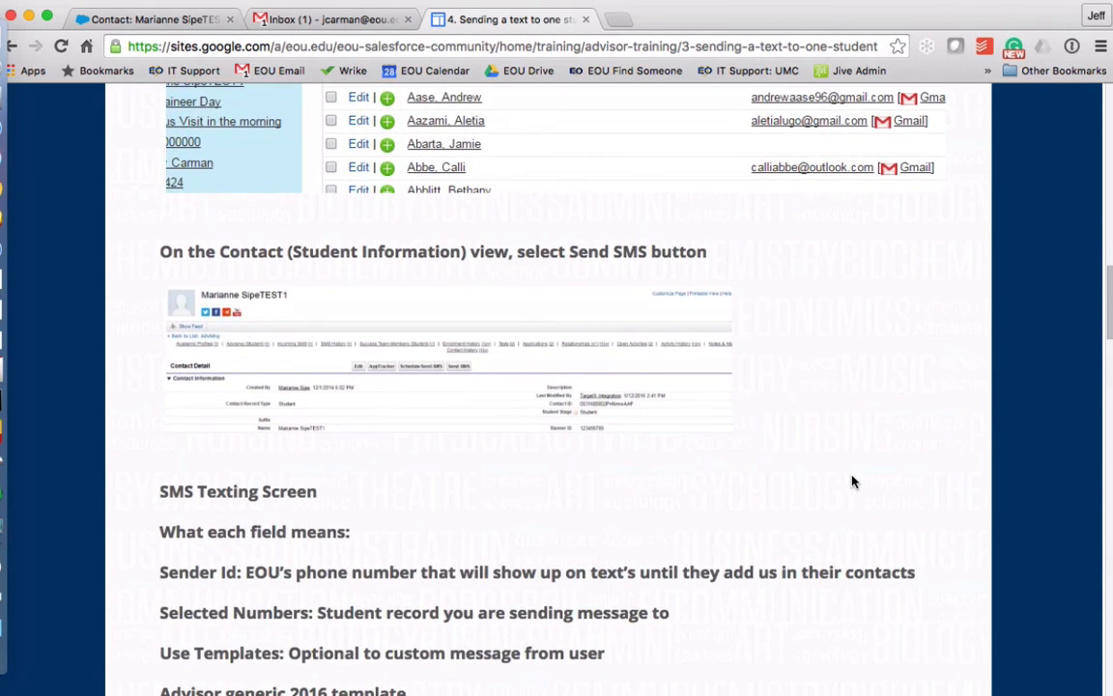
scroll(852, 481, down, 4)
scroll(852, 481, up, 8)
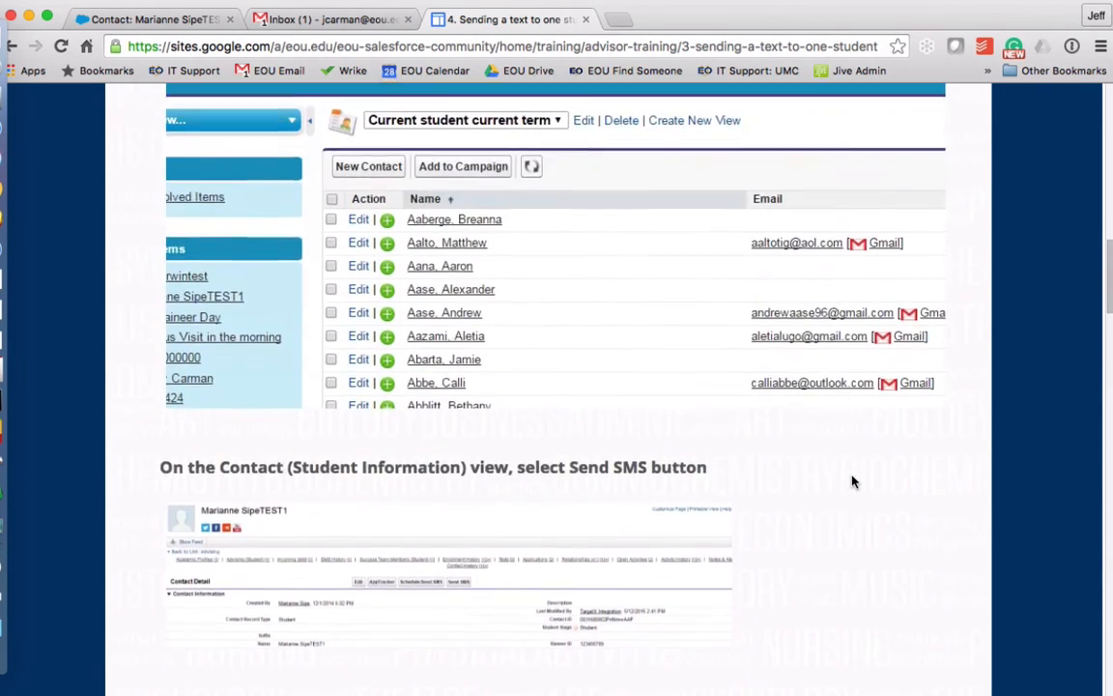